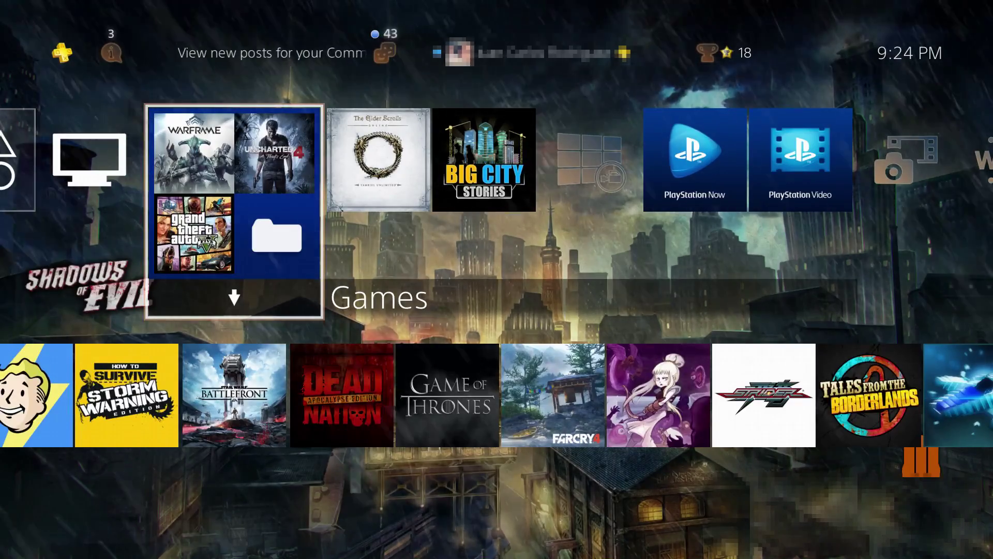
Highlight the TV & Video apps on the home screen, then bring up the function area
key(Left)
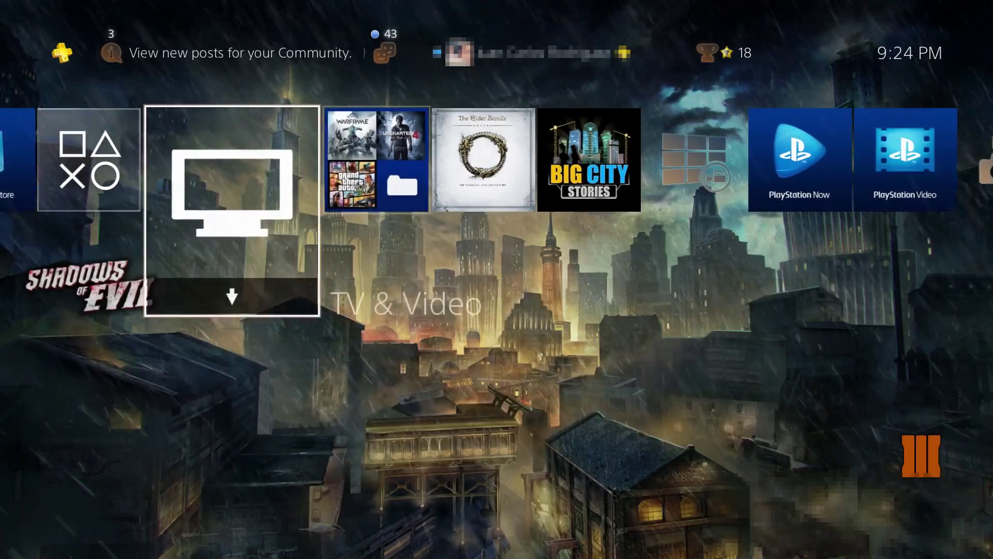
key(Right)
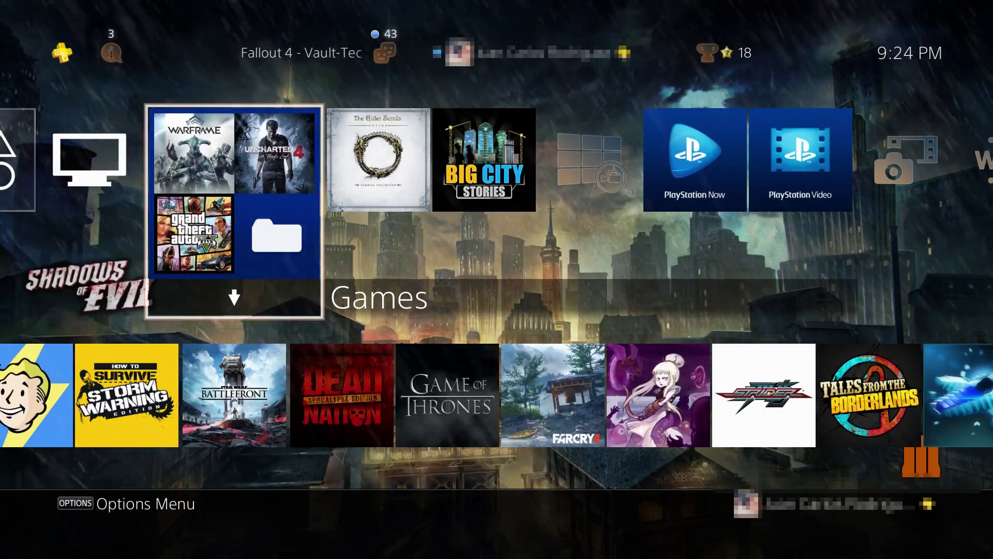
key(Left)
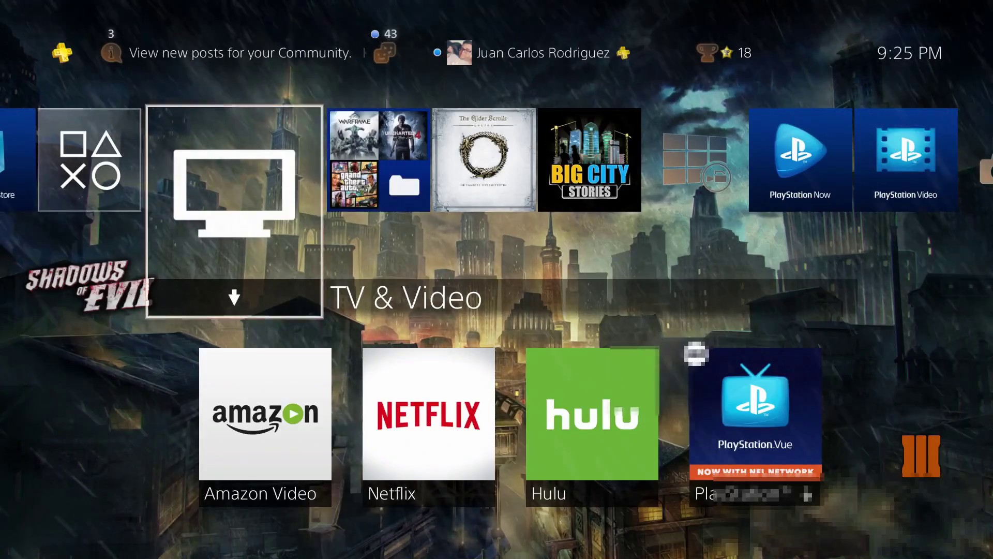
key(Up)
Go to Settings > PlayStation Network/Account Management > Account Information
key(Right)
key(Right)
key(Right)
key(Right)
key(Right)
key(Right)
key(Right)
key(Right)
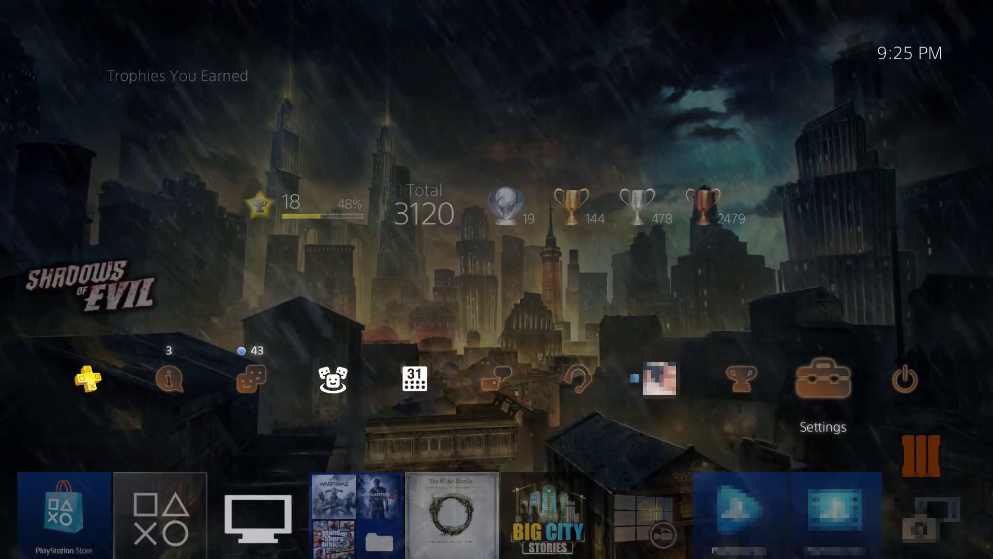
key(Return)
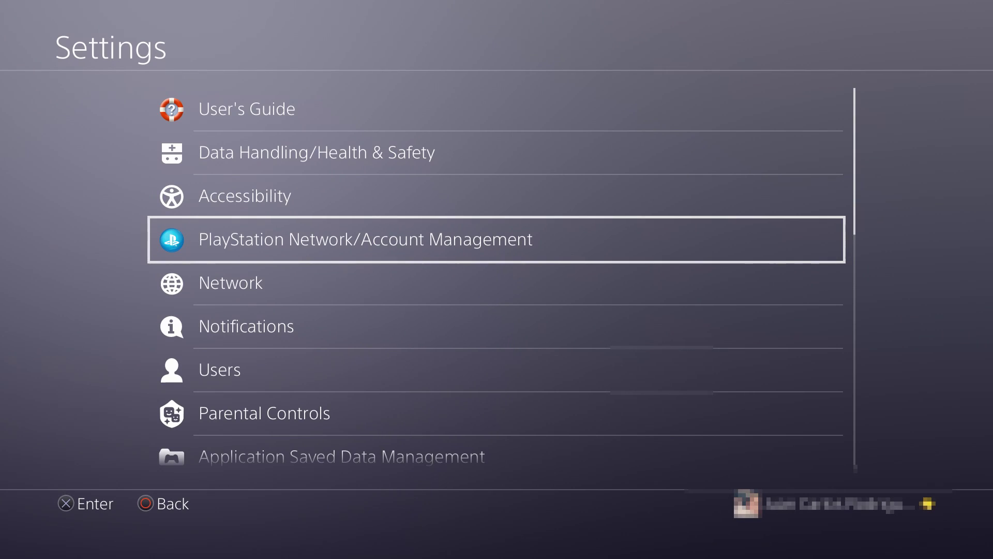
key(Return)
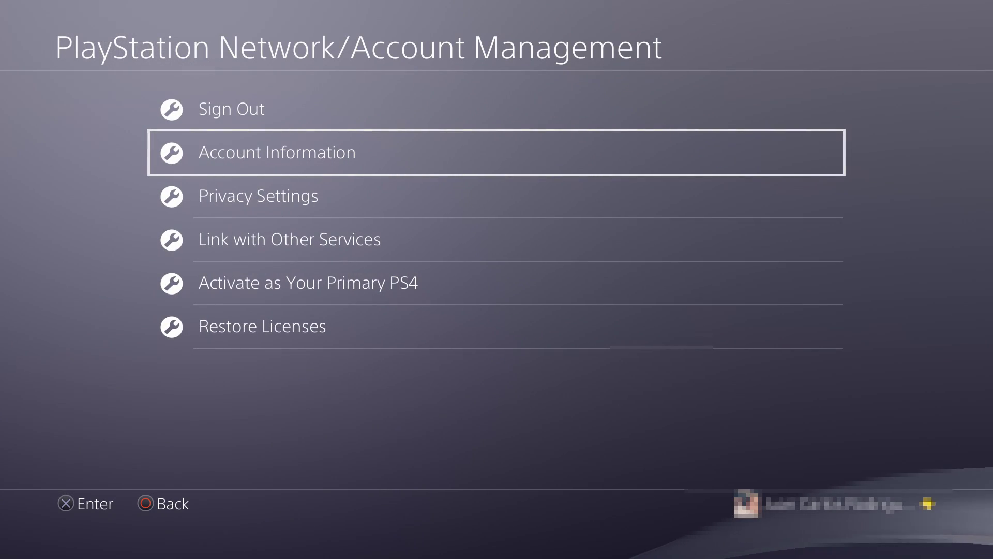
key(Return)
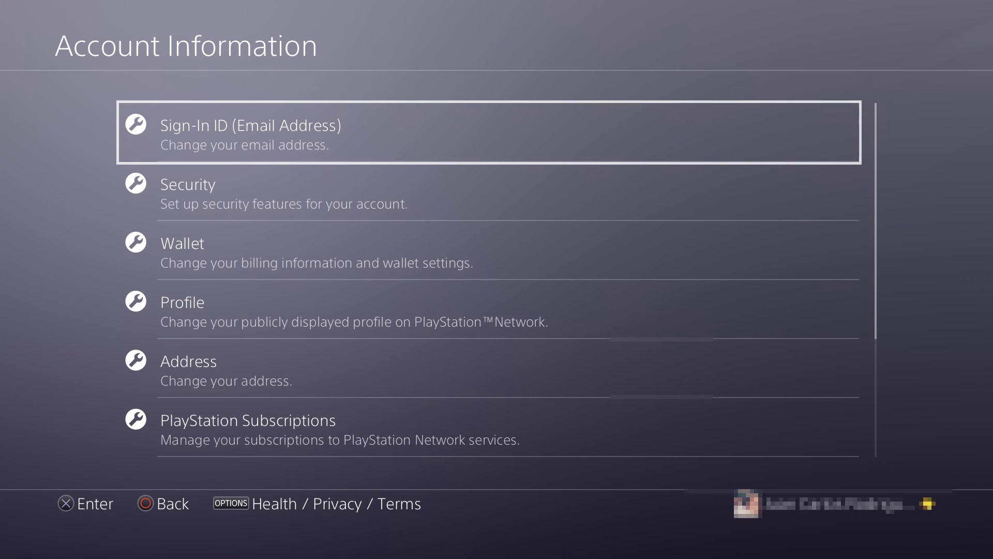
Choose Security in Account Information and sign in with the account password to reach 2-Step Verification
key(Down)
key(Down)
key(Down)
key(Down)
key(Down)
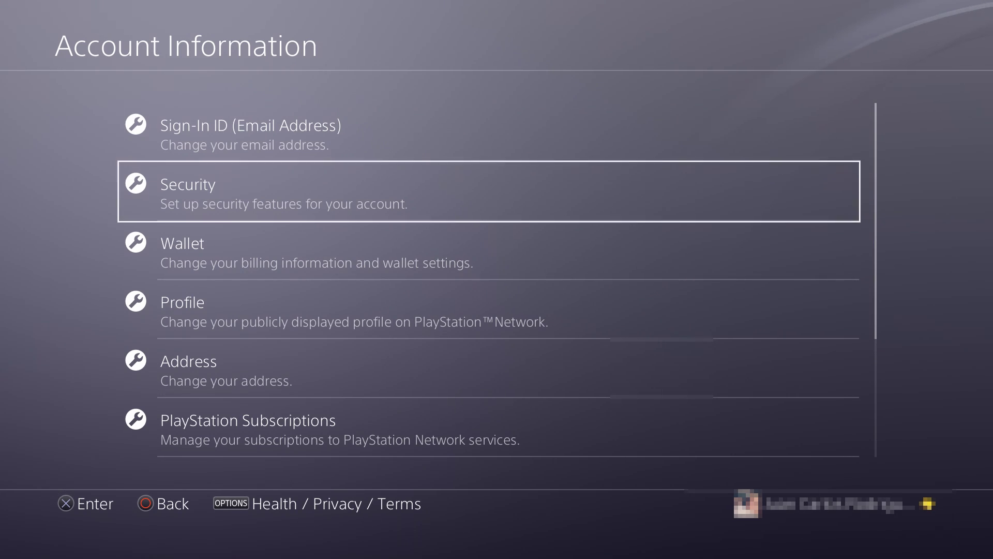
key(Down)
key(Down)
key(Down)
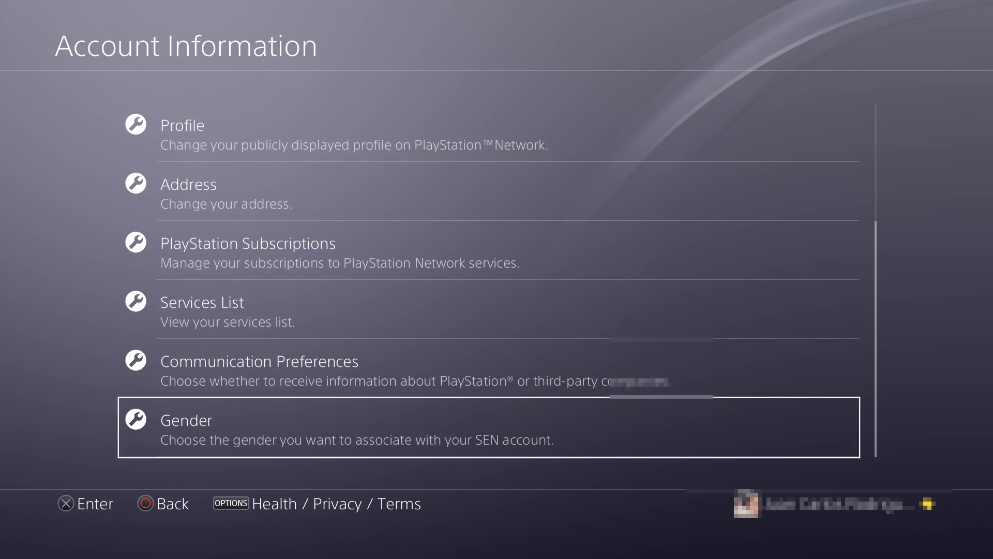
key(Up)
key(Up)
key(Up)
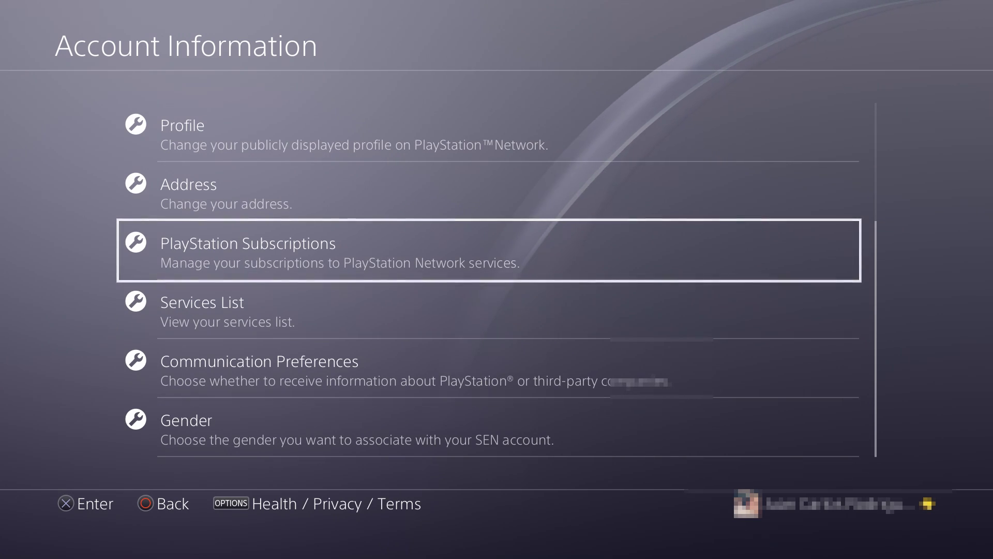
key(Down)
key(Down)
key(Up)
key(Up)
key(Up)
key(Up)
key(Up)
key(Up)
key(Up)
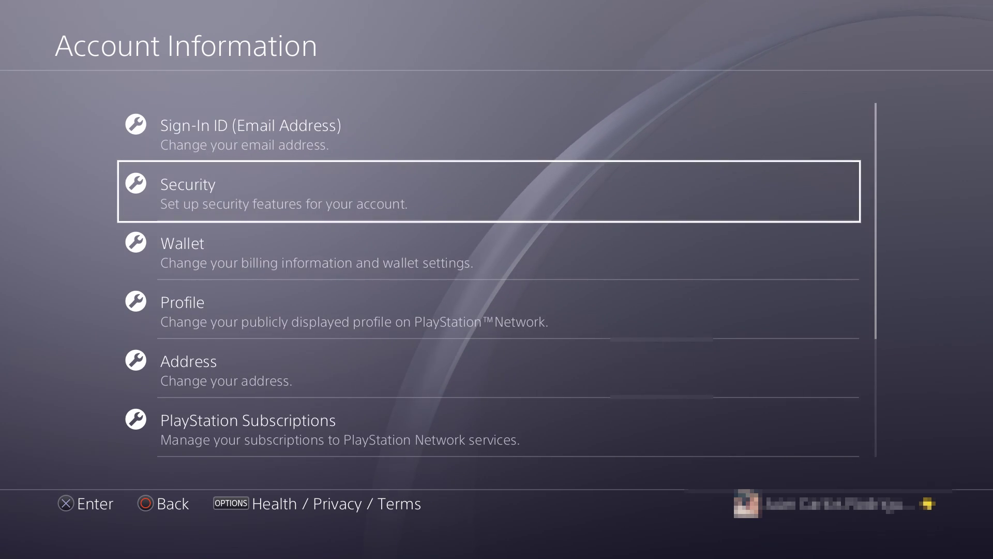
key(Down)
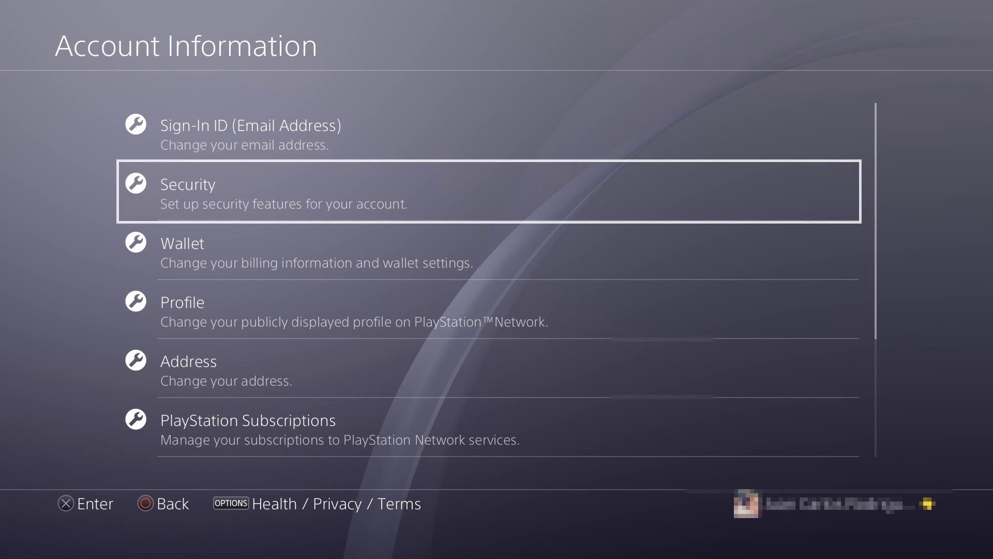
key(Return)
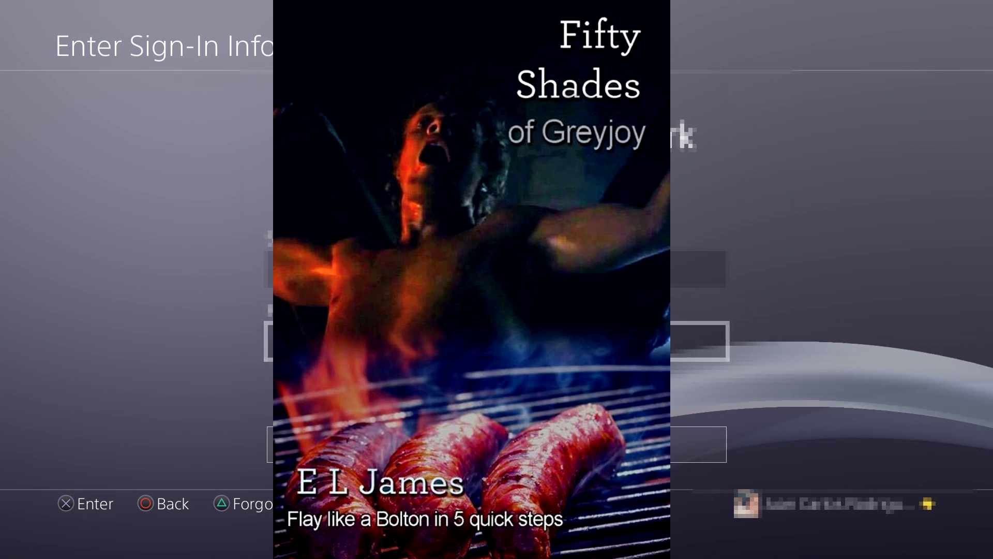
key(Return)
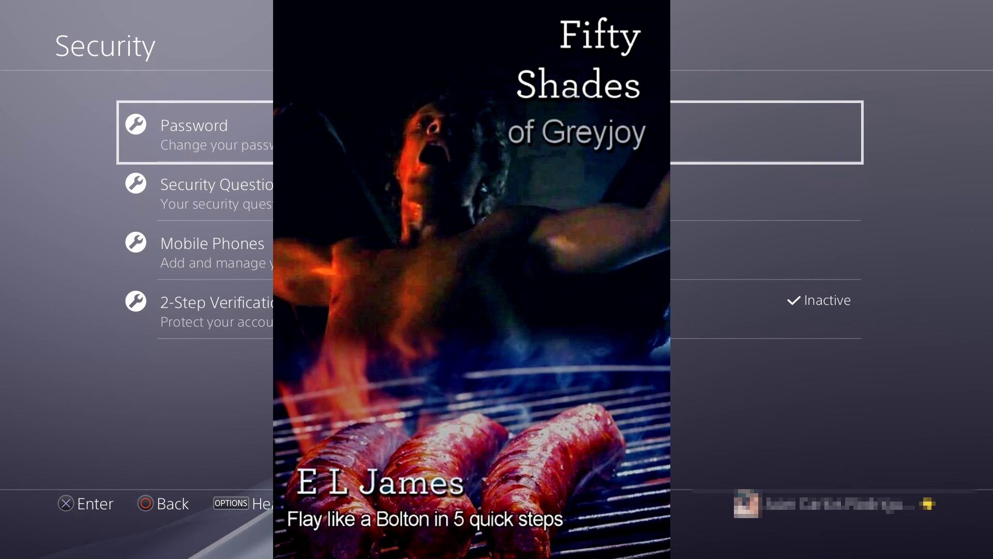
key(Down)
key(Down)
key(Down)
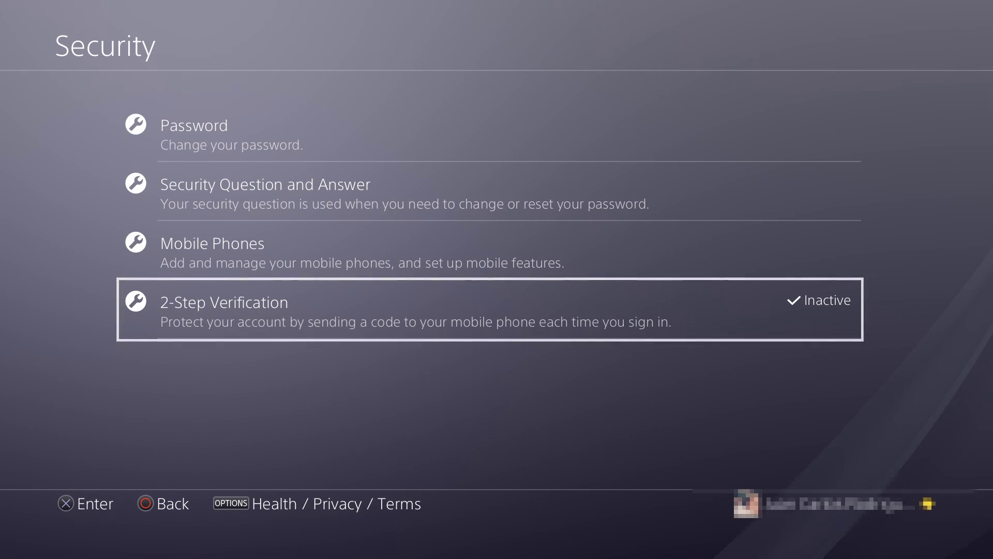
Open 2-Step Verification and choose Set Up Now to begin adding a mobile phone
key(Return)
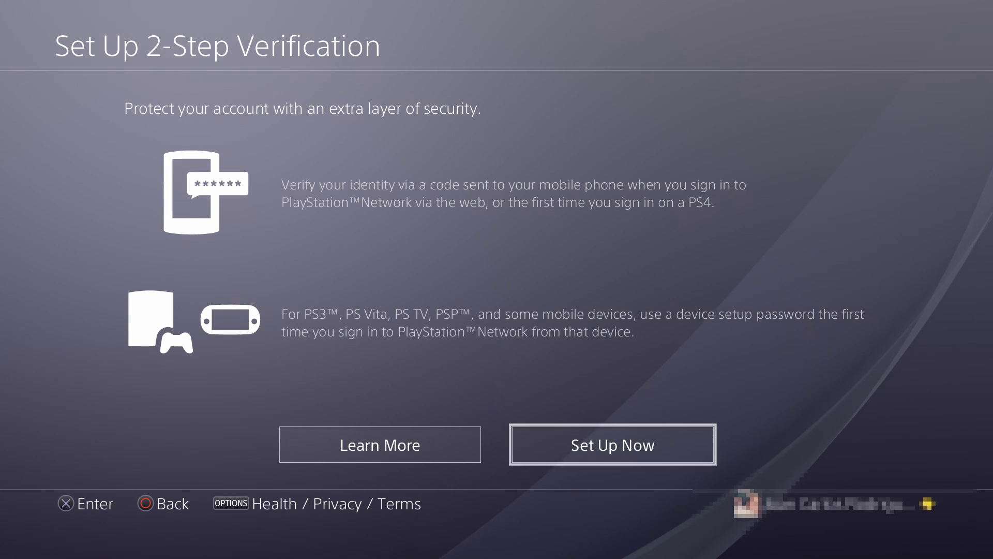
key(Left)
key(Right)
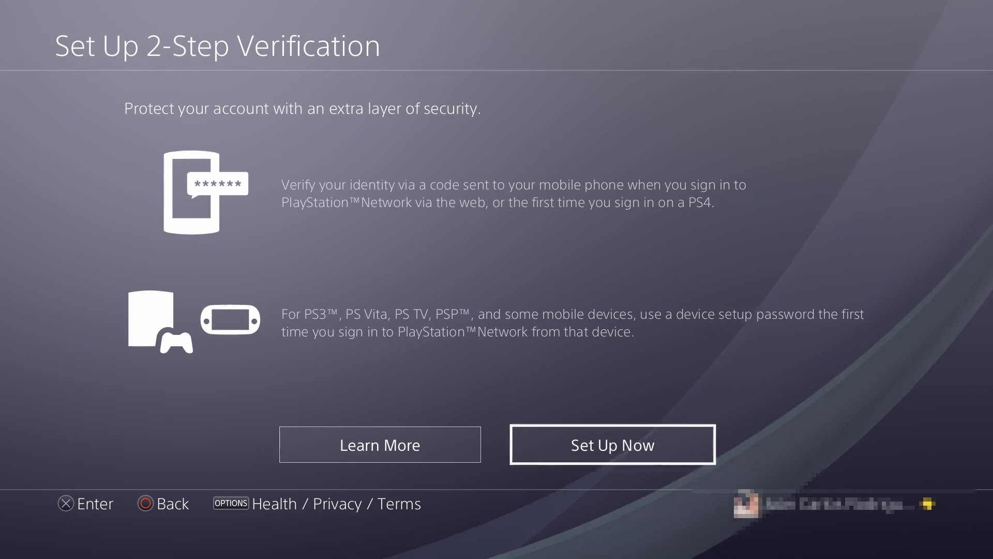
key(Return)
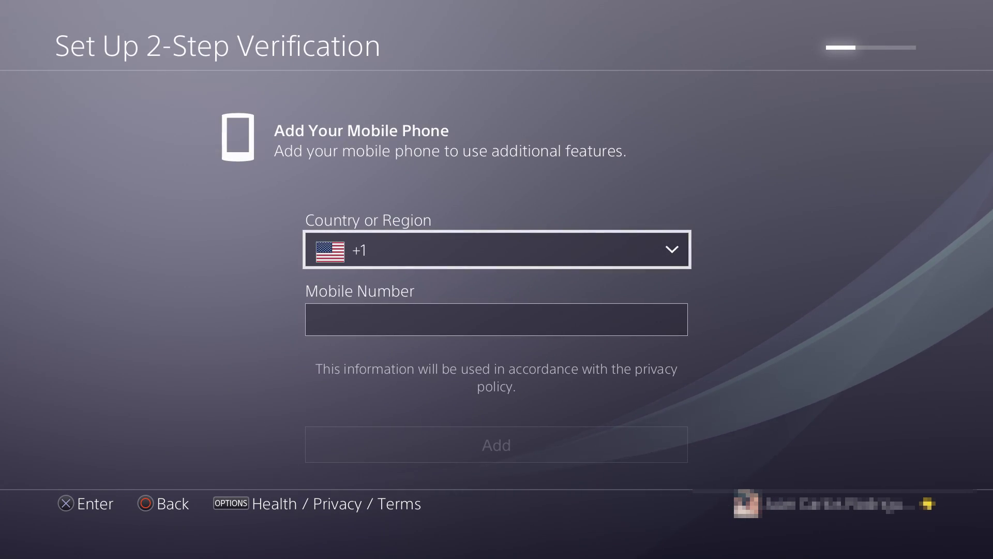
Bring up the on-screen keyboard for the texted-code field on Verify Your Mobile Number
key(Down)
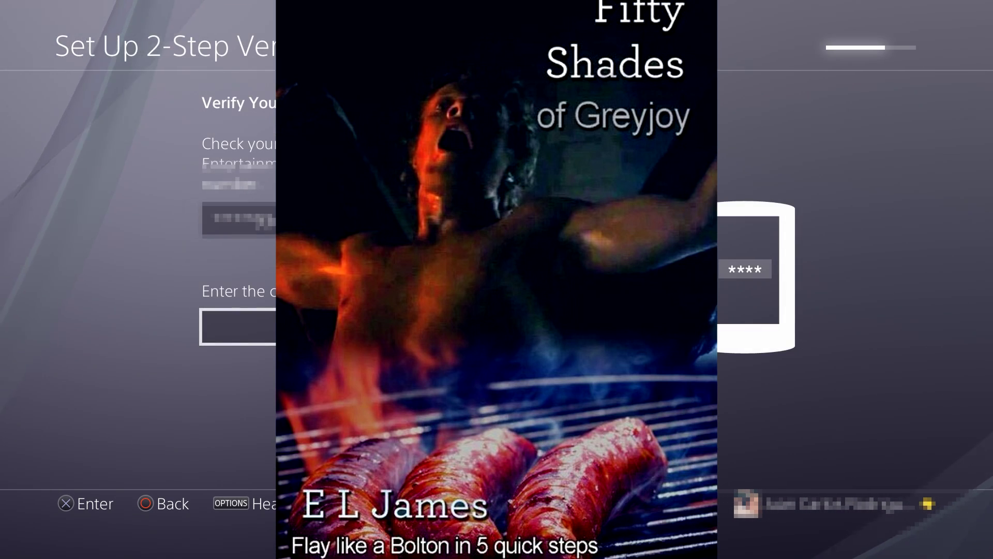
key(Return)
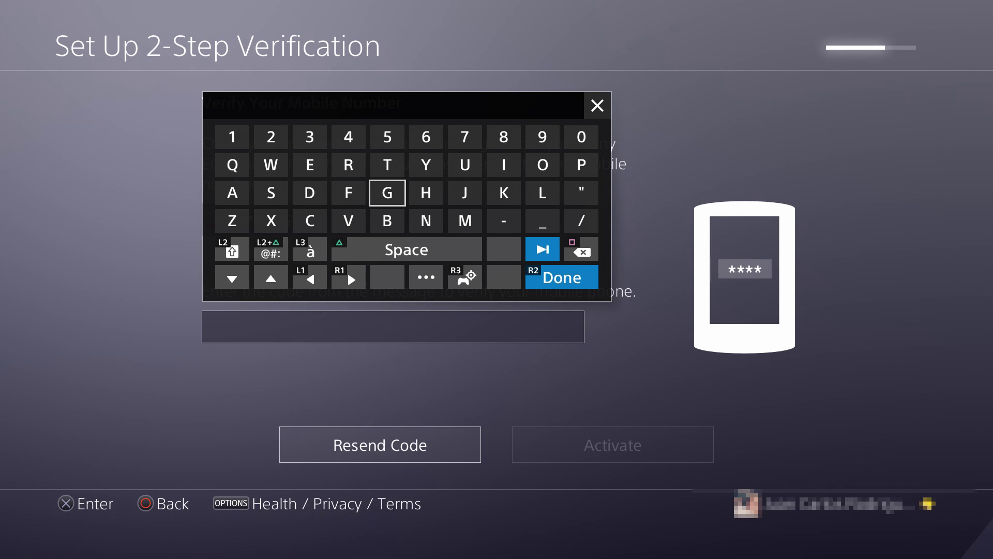
key(Down)
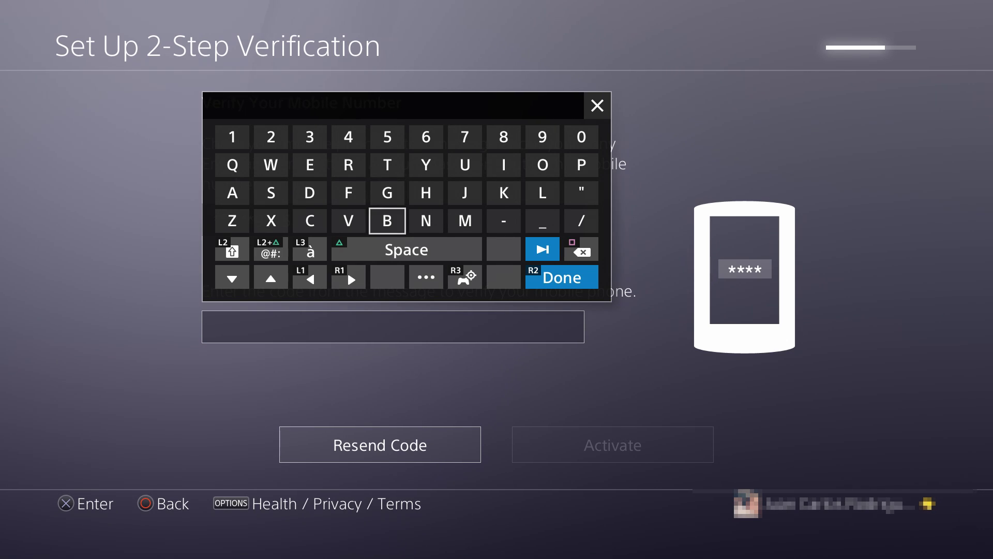
Enter the texted verification code with the on-screen keyboard
key(Left)
key(Left)
key(Left)
key(Up)
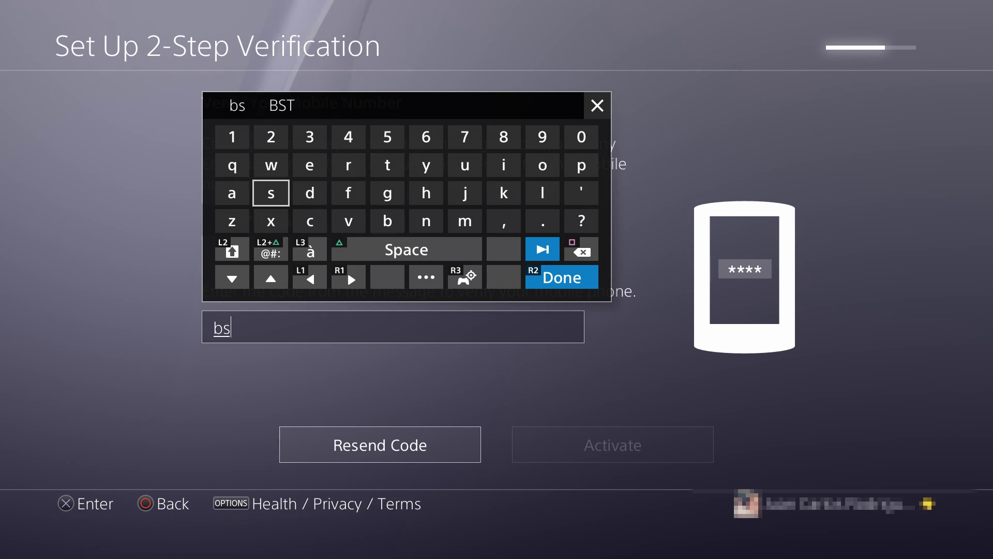
key(Right)
key(Right)
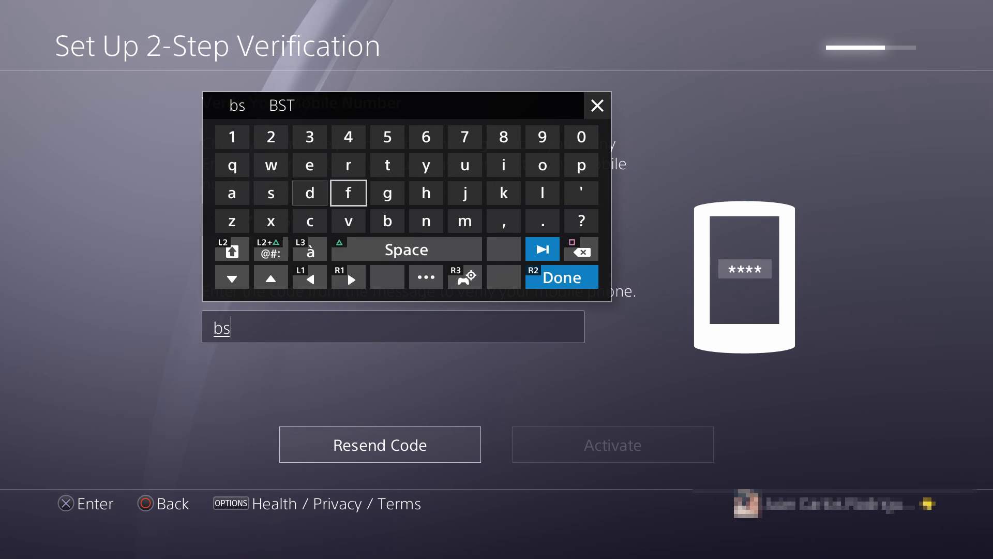
key(shift)
key(Right)
key(Down)
key(Left)
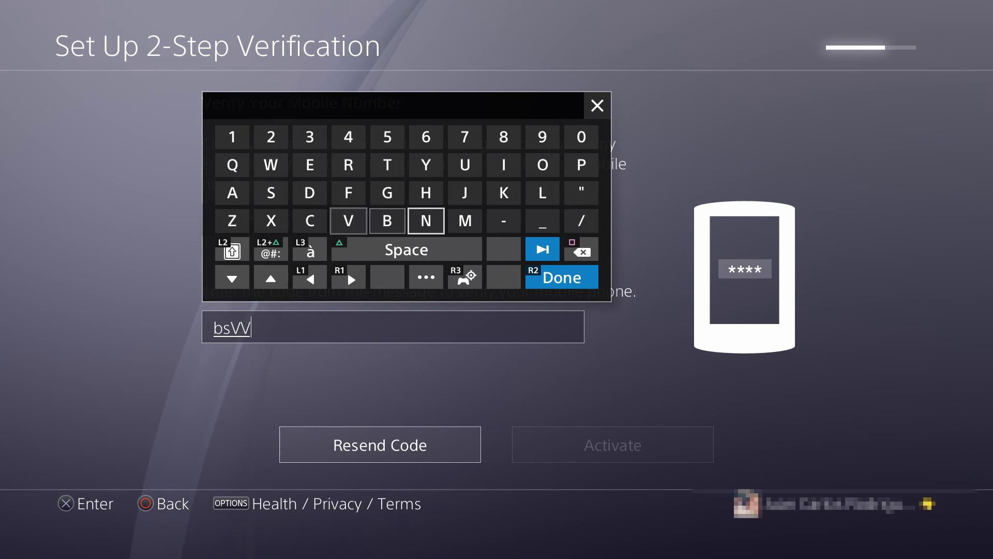
key(Left)
key(Left)
key(Left)
key(Left)
key(Left)
key(Left)
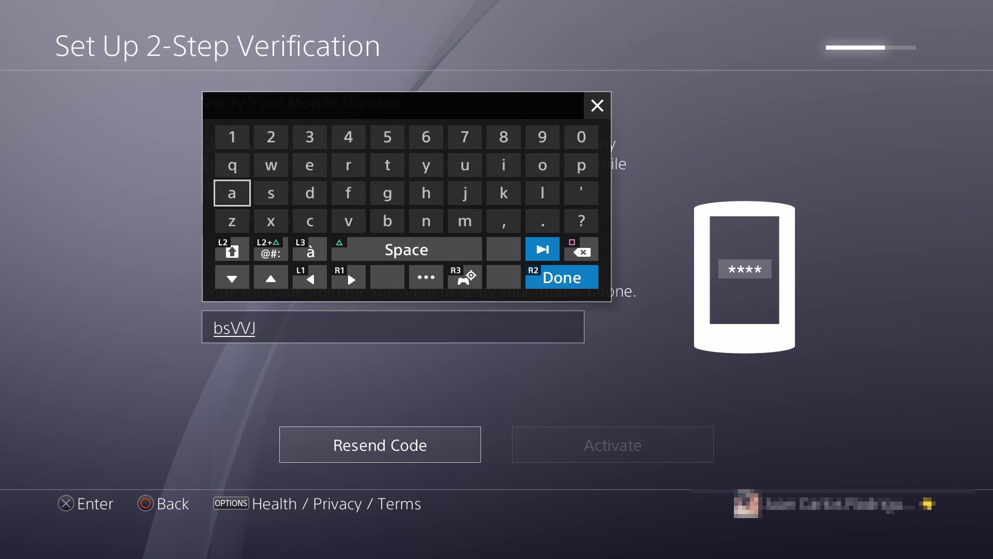
key(Down)
key(Right)
key(Right)
key(Right)
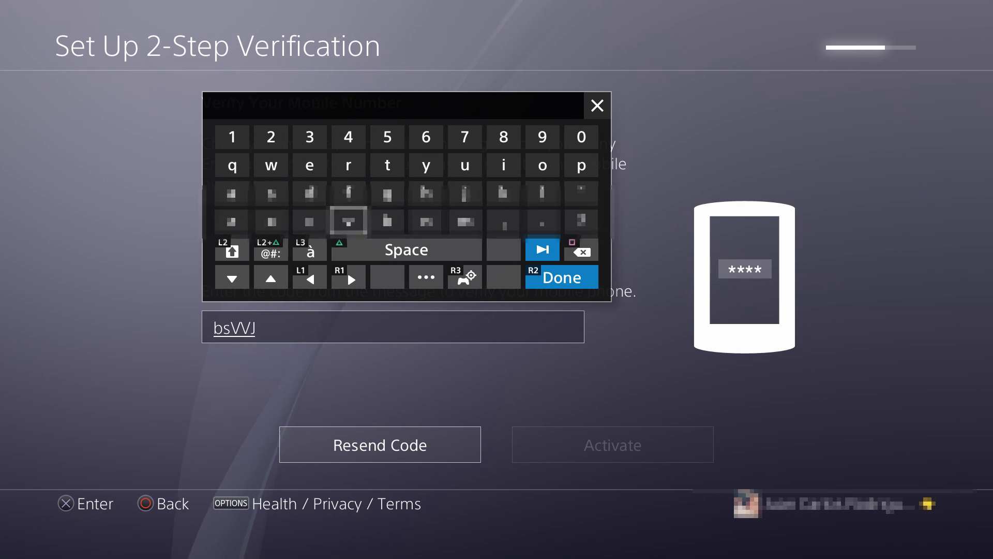
key(Return)
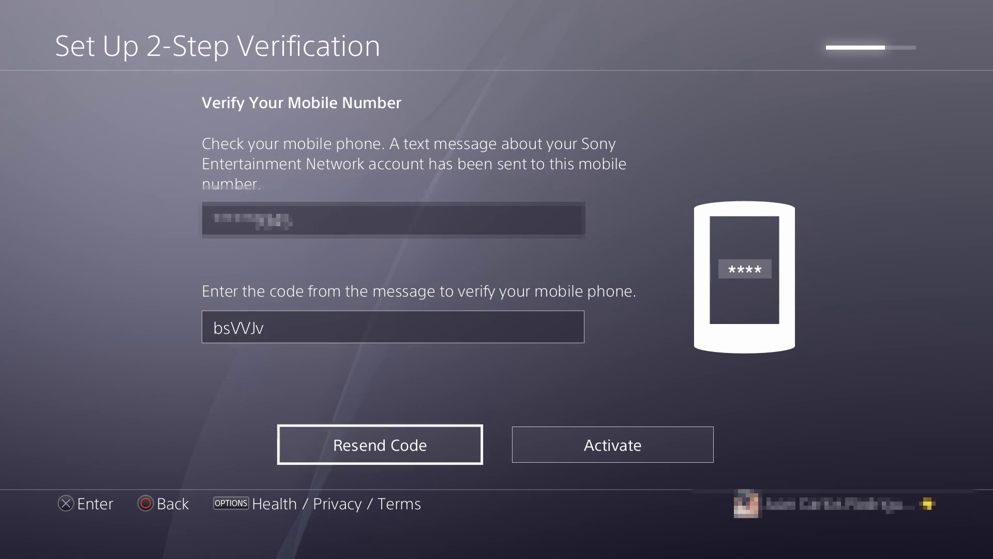
Activate 2-step verification, keeping sign-out of other devices checked
key(Return)
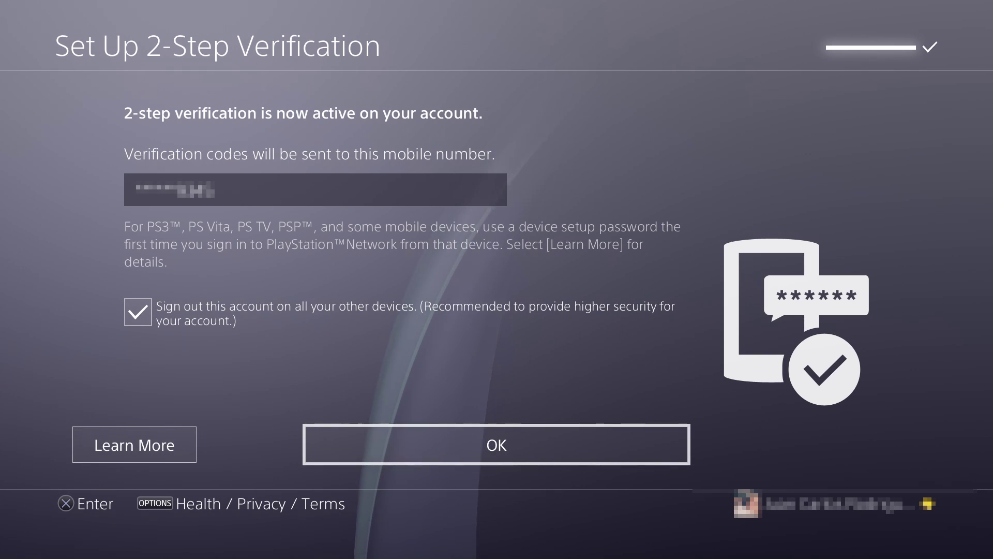
key(Up)
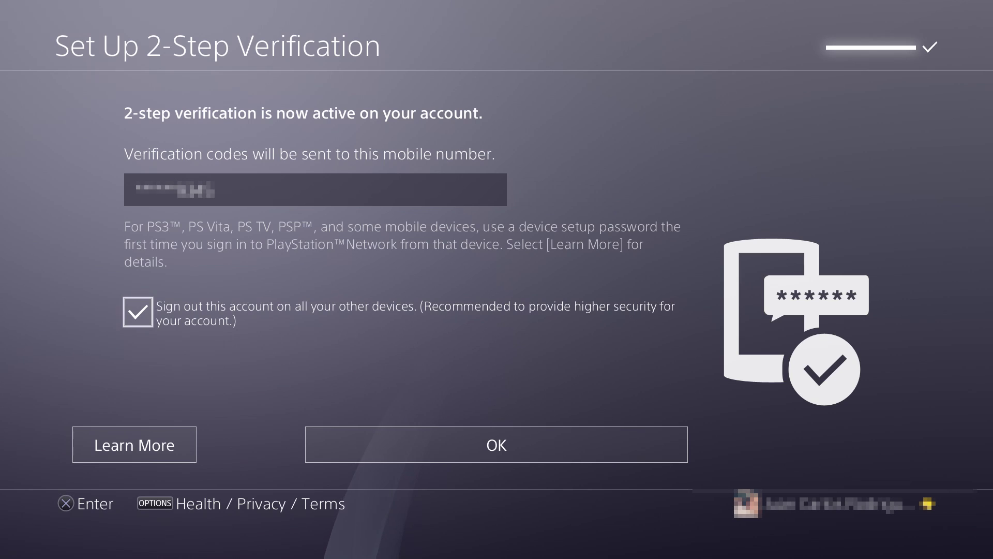
key(Down)
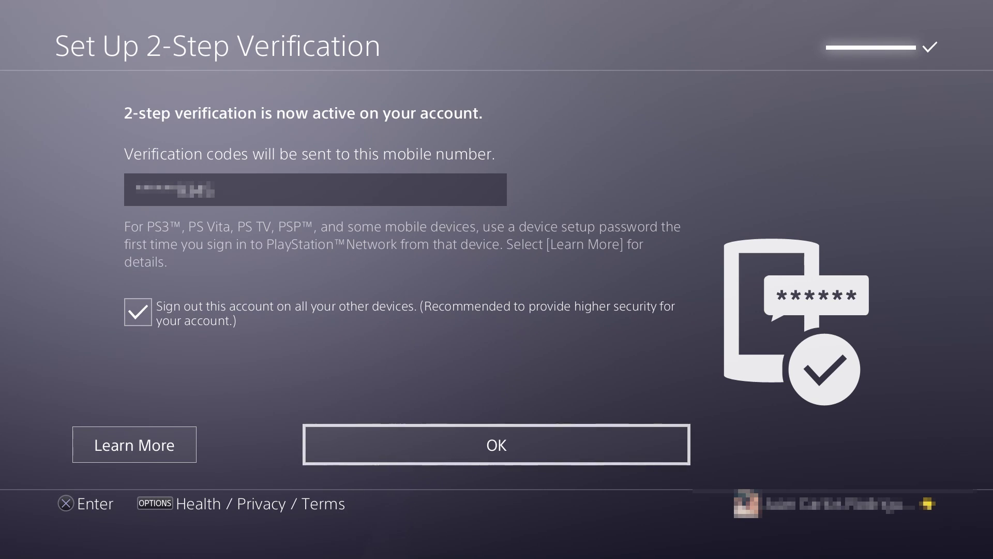
key(Return)
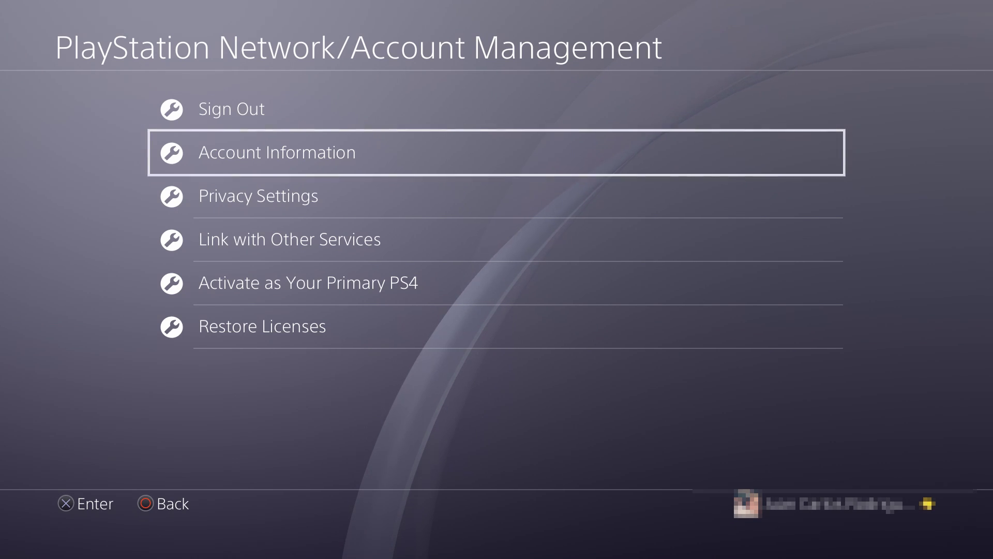
Back out of Account Management and the function screen to the home screen's Games folder
key(Down)
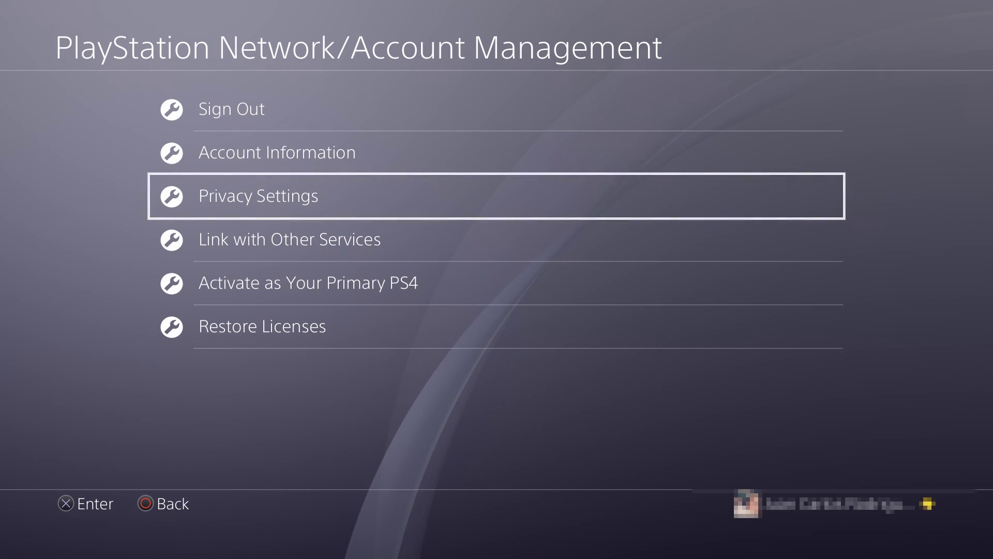
key(Down)
key(Down)
key(Down)
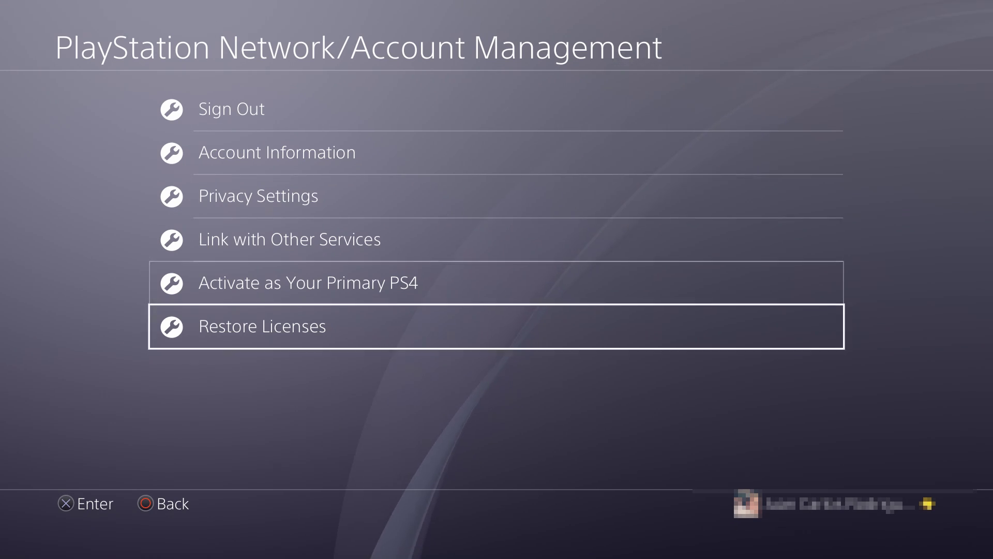
key(Escape)
key(Escape)
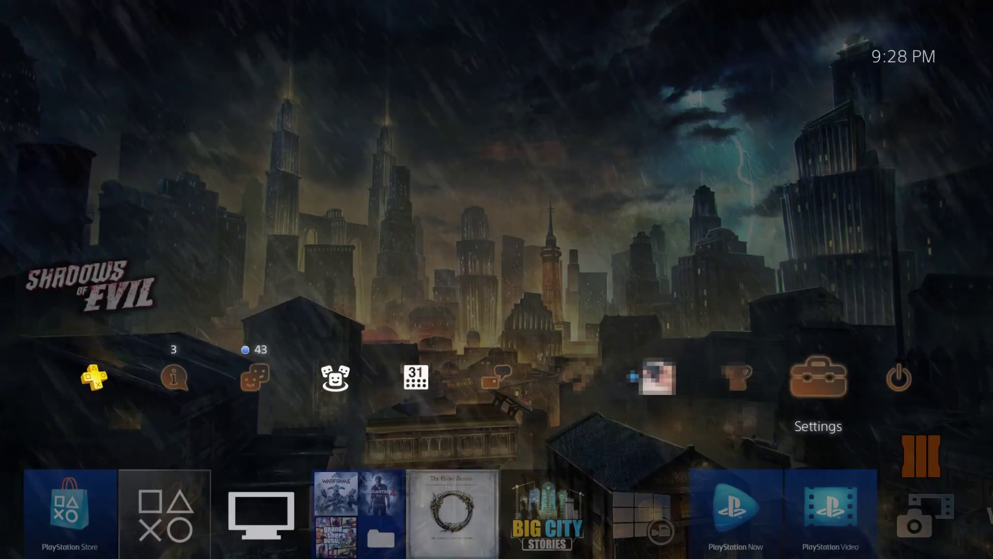
key(Left)
key(Left)
key(Left)
key(Left)
key(Left)
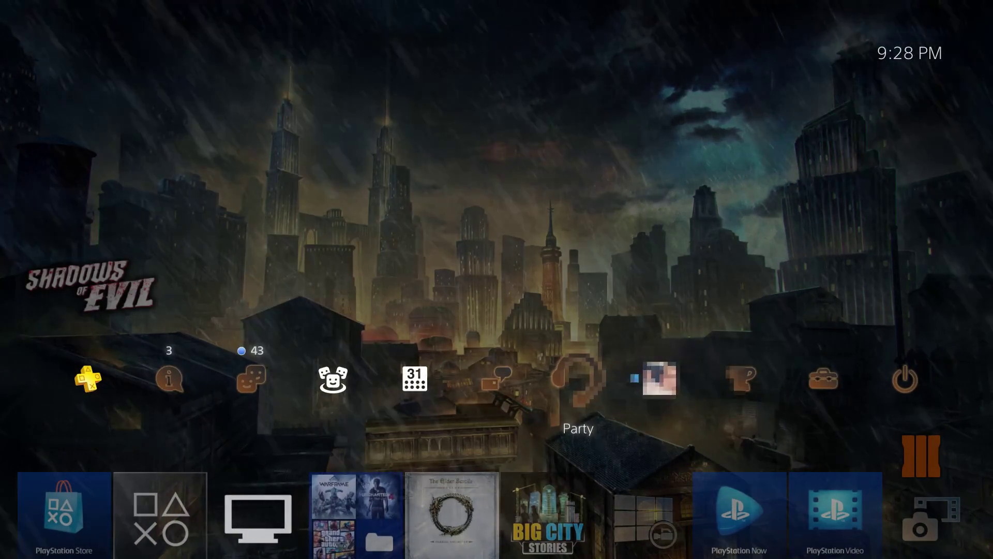
key(Left)
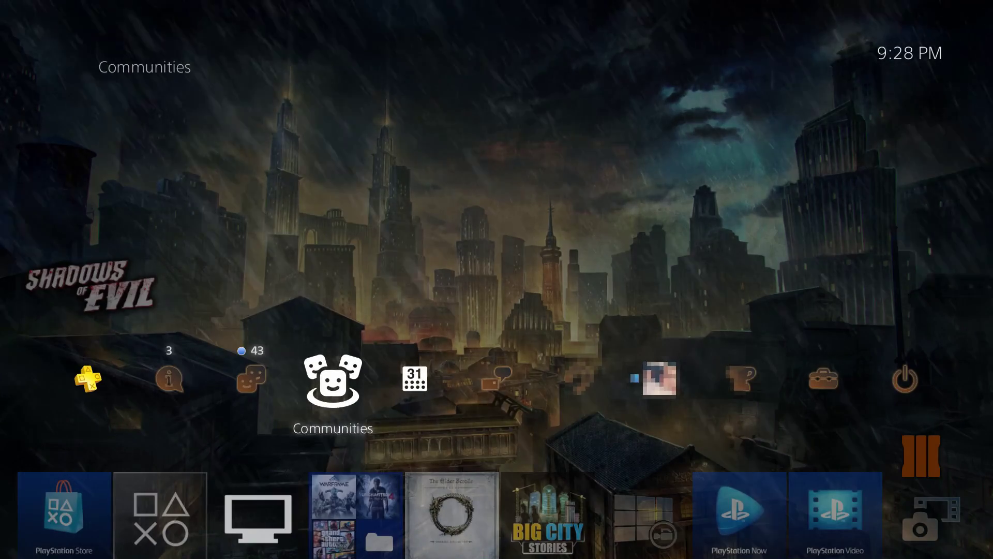
key(Escape)
key(Right)
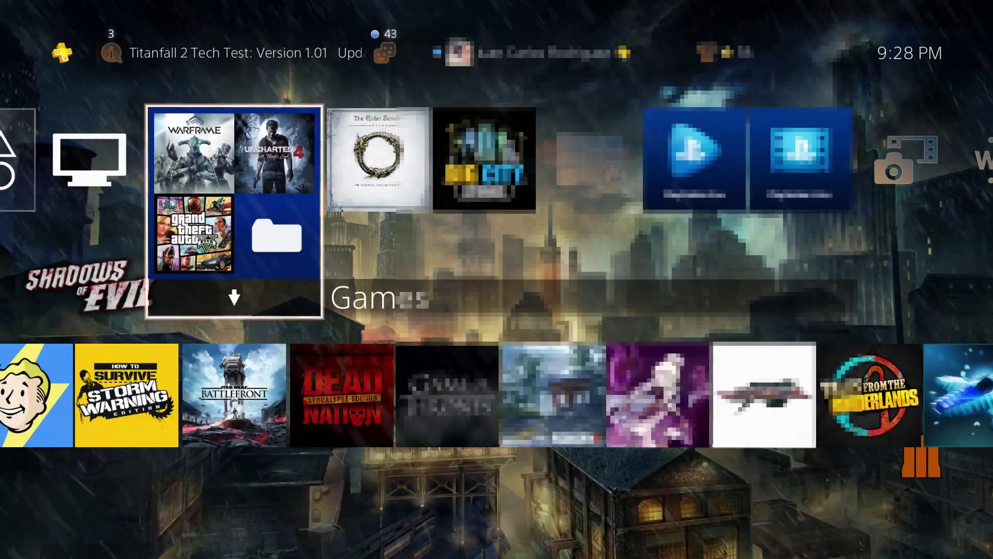